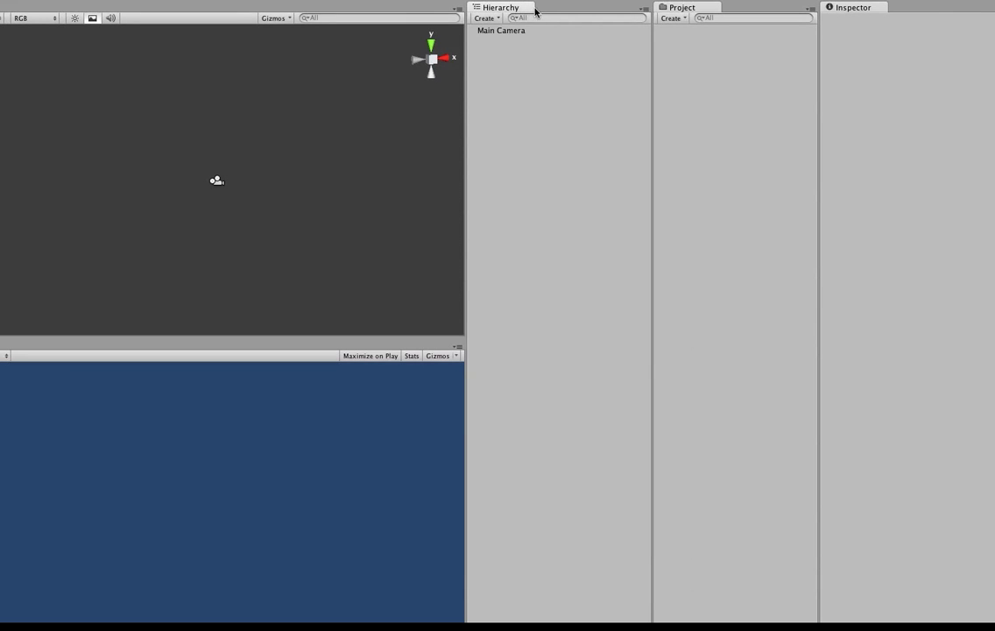
Dock the Hierarchy together with the Project view as tabs in one pane, leaving the Hierarchy in front.
{"action": "left_click_drag", "start_coordinate": [536, 11], "coordinate": [677, 9]}
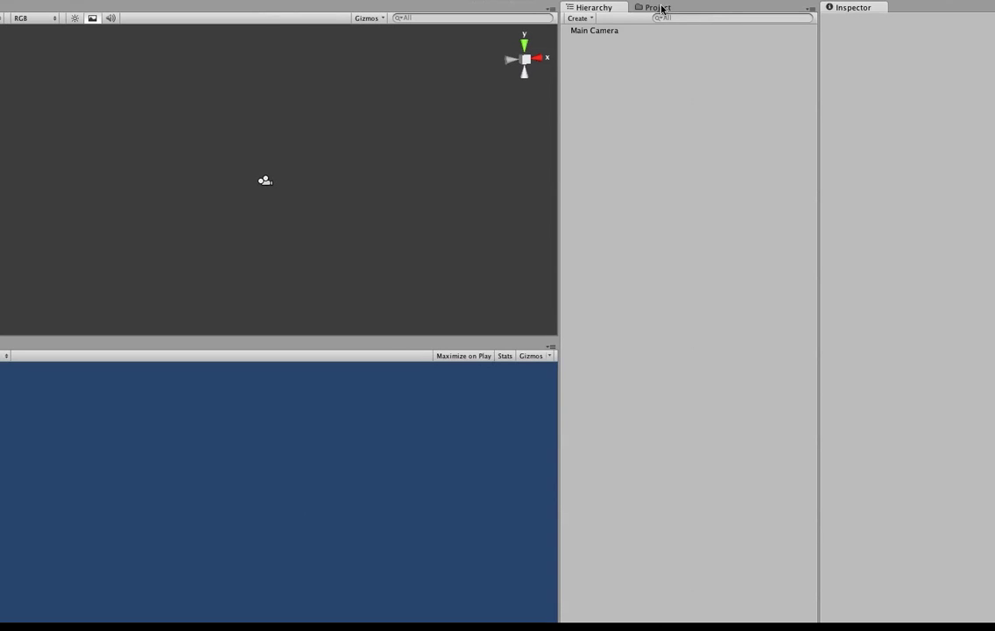
{"action": "left_click", "coordinate": [660, 9]}
{"action": "left_click", "coordinate": [613, 8]}
{"action": "left_click", "coordinate": [638, 8]}
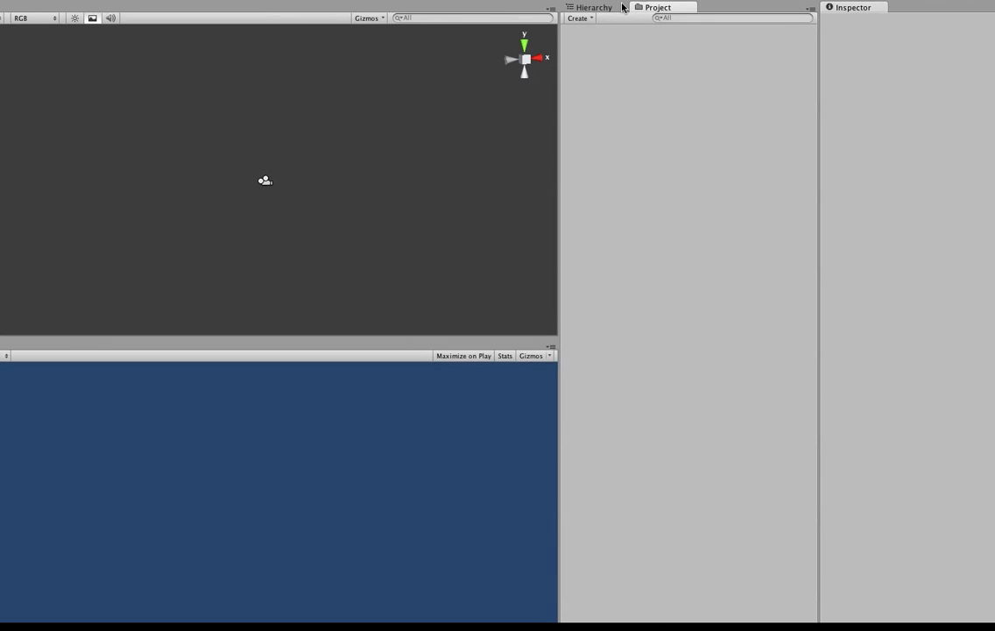
{"action": "left_click", "coordinate": [620, 8]}
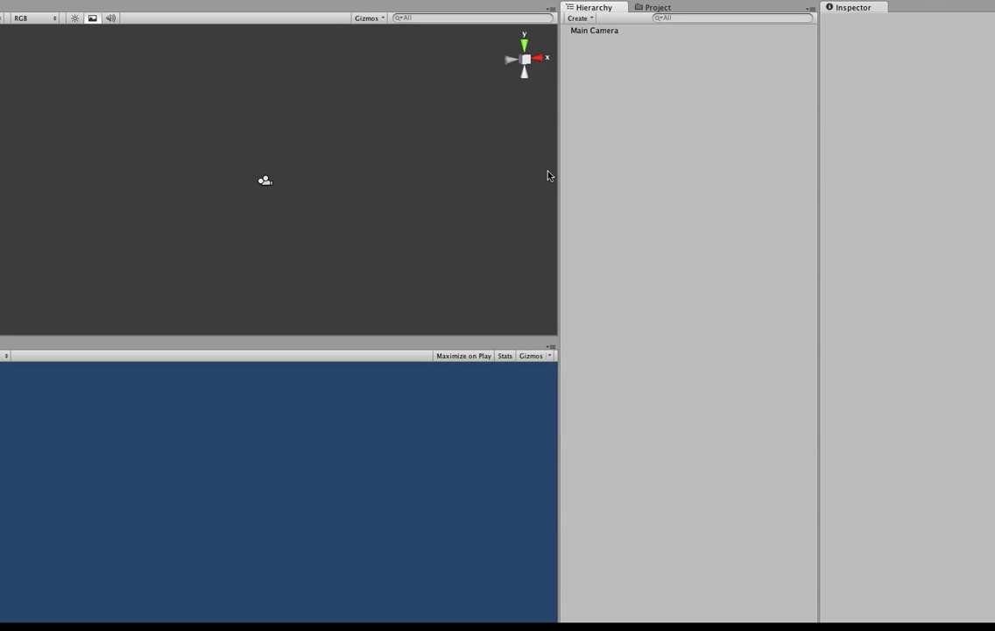
Set the Main Camera's projection to Orthographic.
{"action": "left_click", "coordinate": [613, 31]}
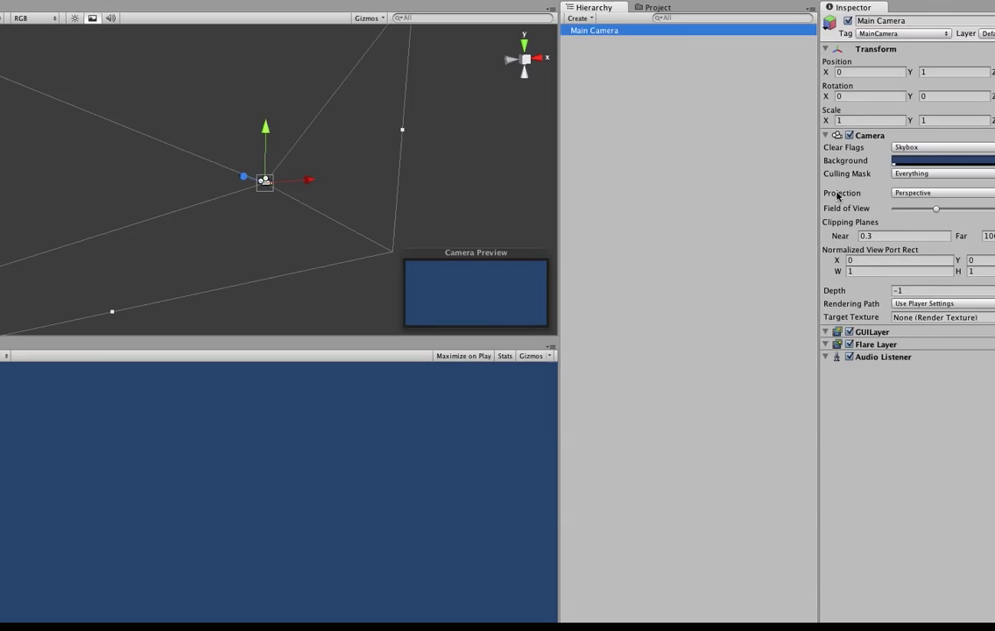
{"action": "left_click", "coordinate": [936, 195]}
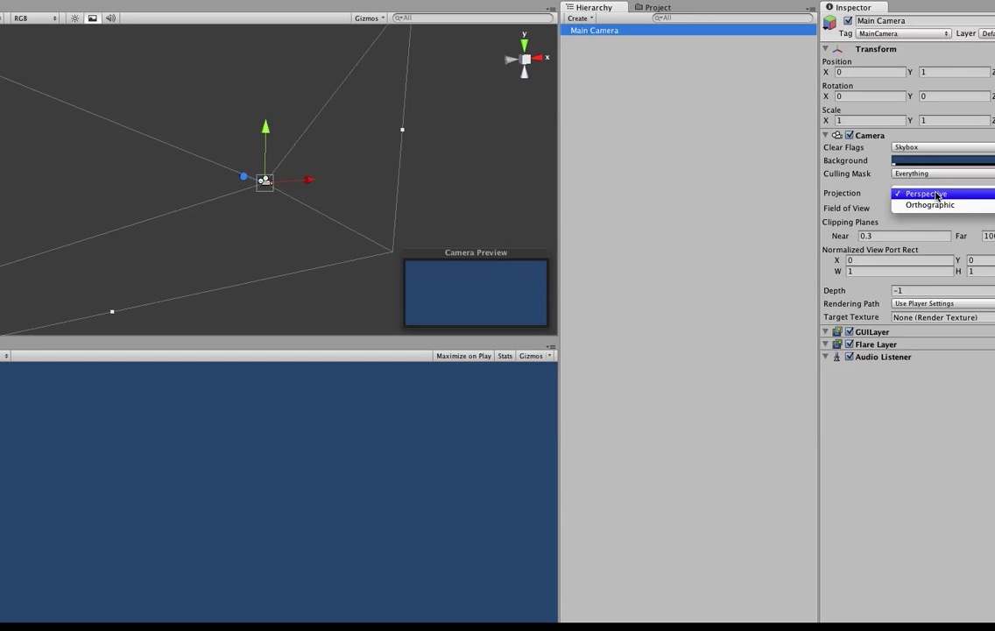
{"action": "left_click", "coordinate": [936, 204]}
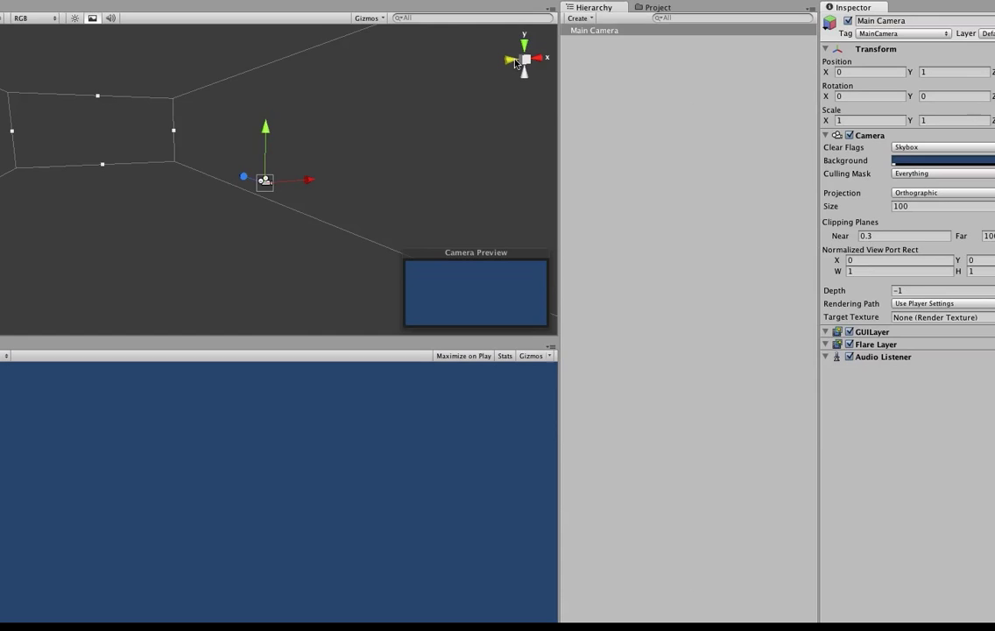
Orient the scene view to the Back view and check its view and perspective options.
{"action": "left_click", "coordinate": [515, 61]}
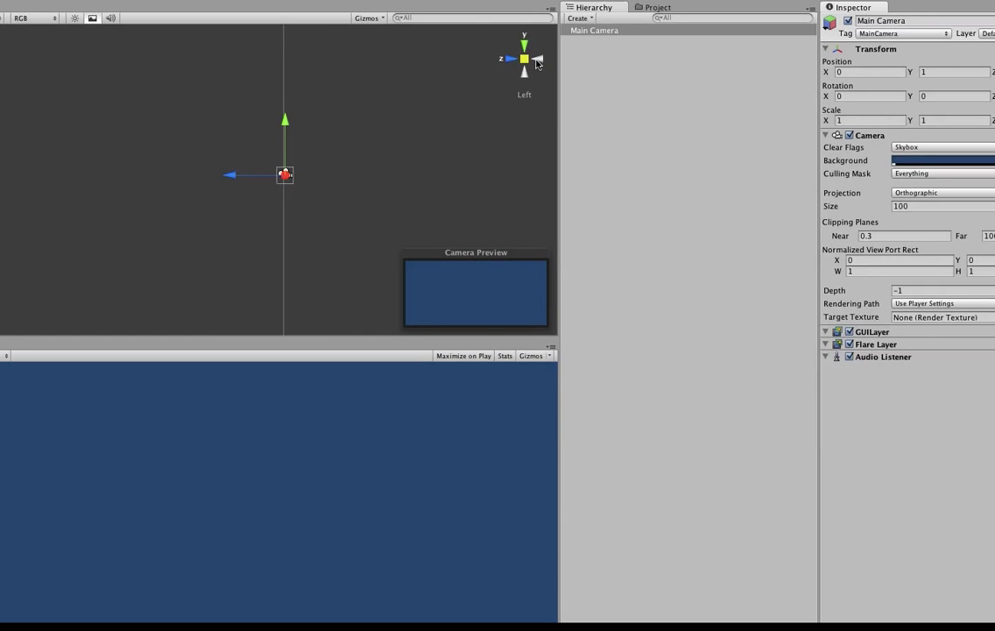
{"action": "left_click", "coordinate": [535, 62]}
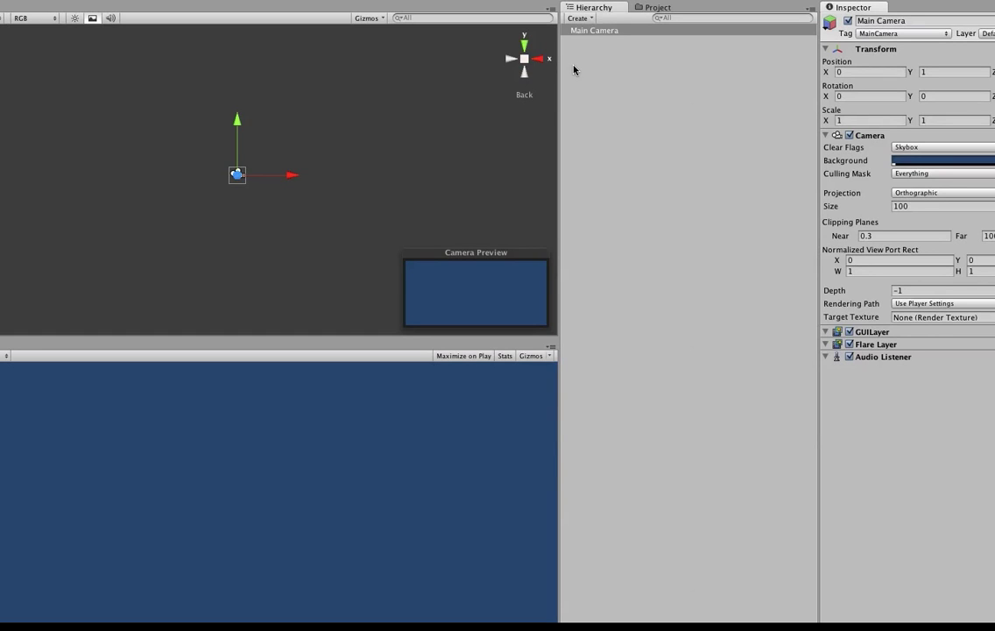
{"action": "right_click", "coordinate": [526, 61]}
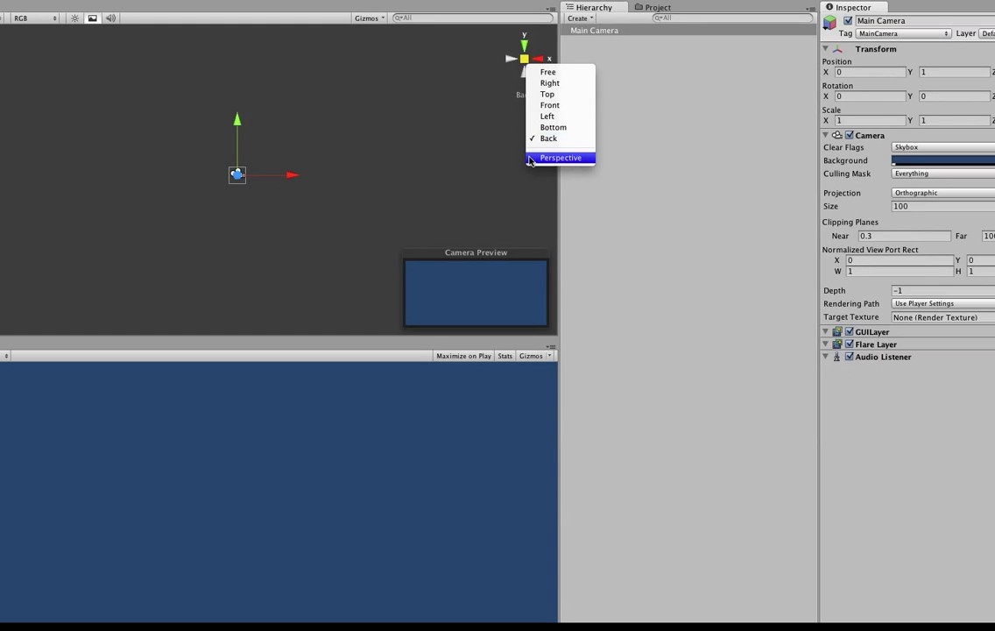
{"action": "left_click", "coordinate": [446, 135]}
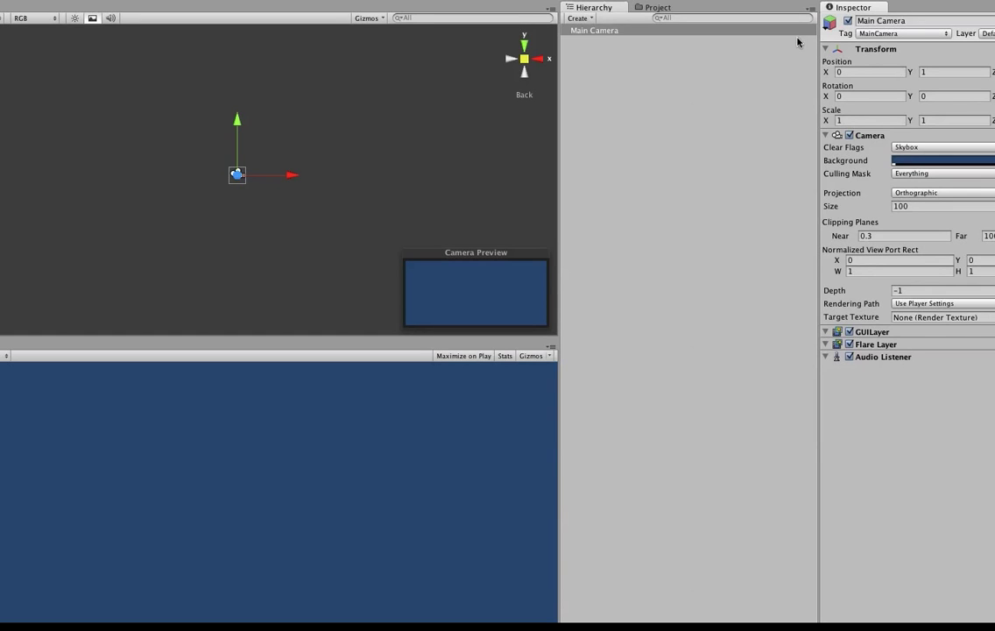
{"action": "left_click", "coordinate": [651, 12]}
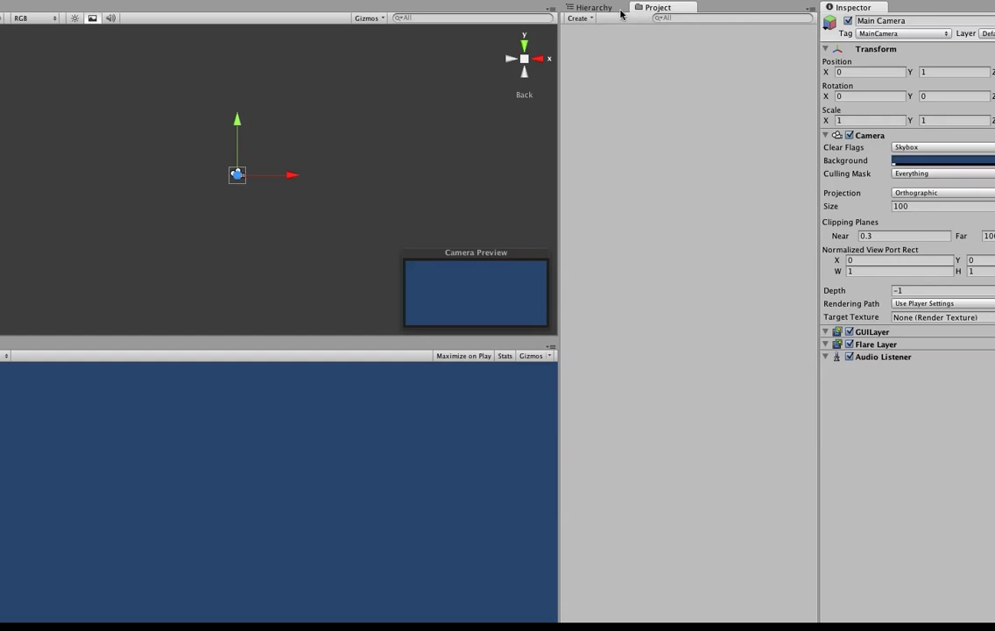
{"action": "left_click", "coordinate": [657, 17]}
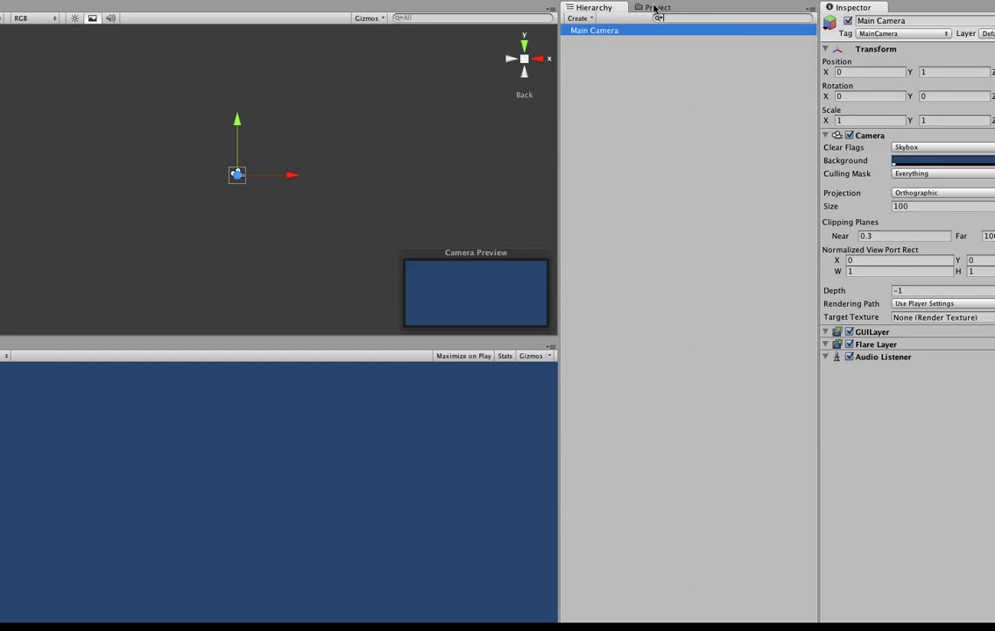
{"action": "left_click", "coordinate": [655, 8]}
{"action": "left_click", "coordinate": [583, 7]}
Open the Asset Store and view the RageSpline page from the Top Paid list.
{"action": "left_click", "coordinate": [249, 0]}
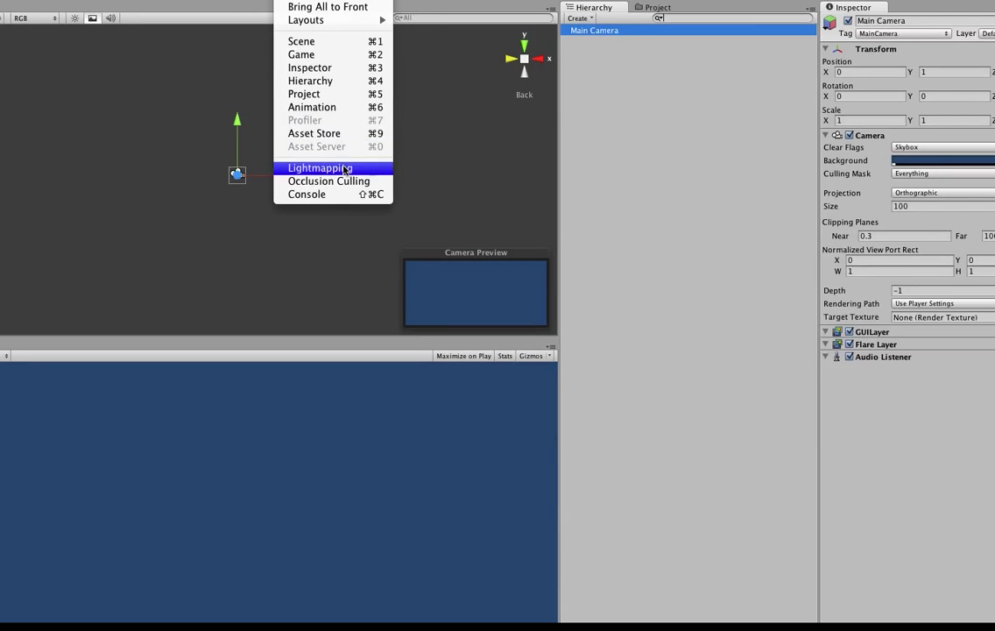
{"action": "left_click", "coordinate": [342, 135]}
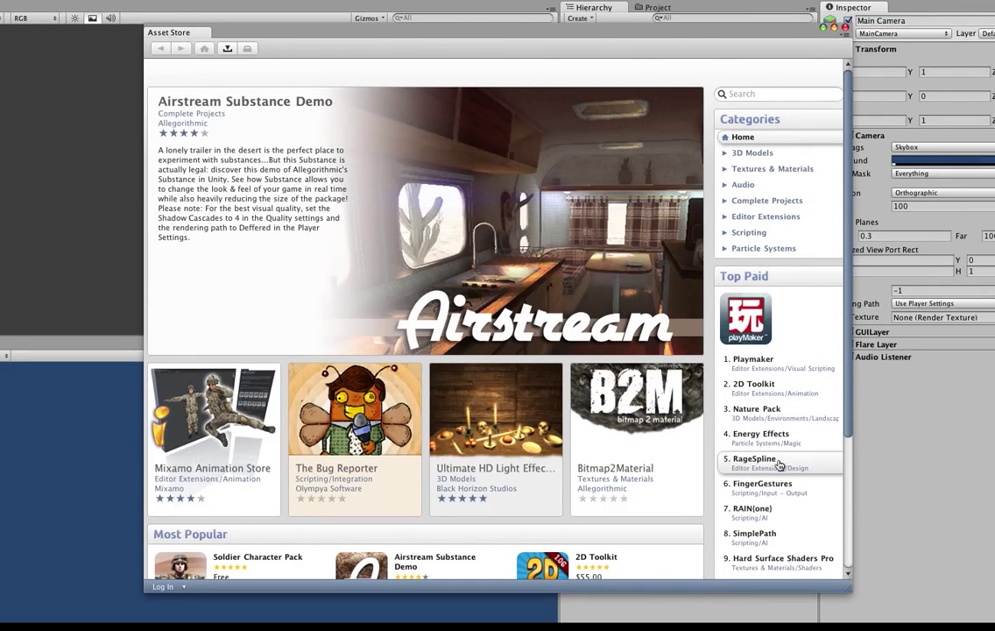
{"action": "left_click", "coordinate": [779, 466]}
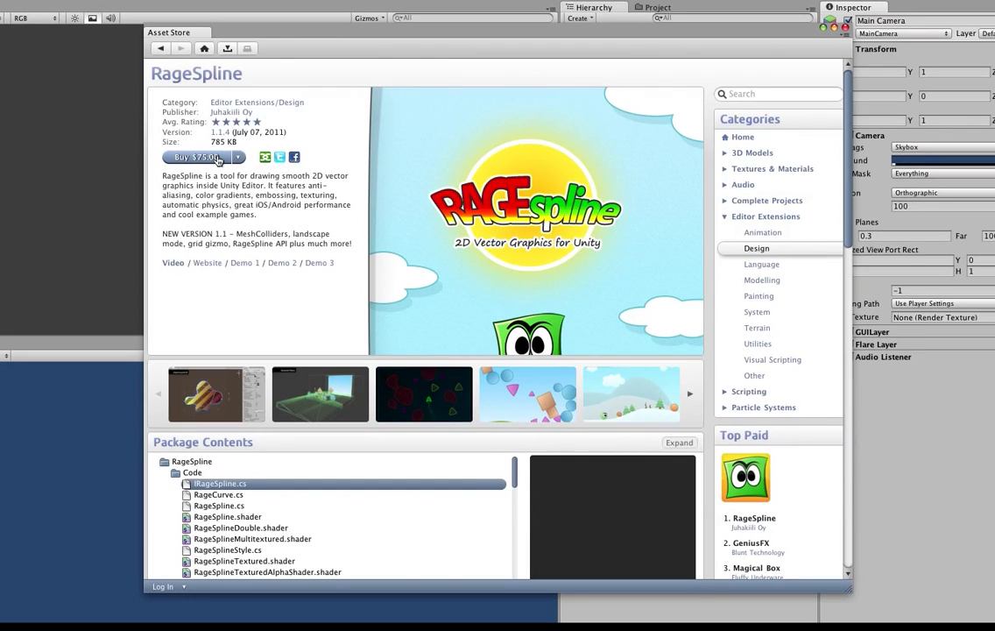
Try to buy RageSpline without logging in, and look over the store's list of importable packages before closing it.
{"action": "left_click", "coordinate": [218, 159]}
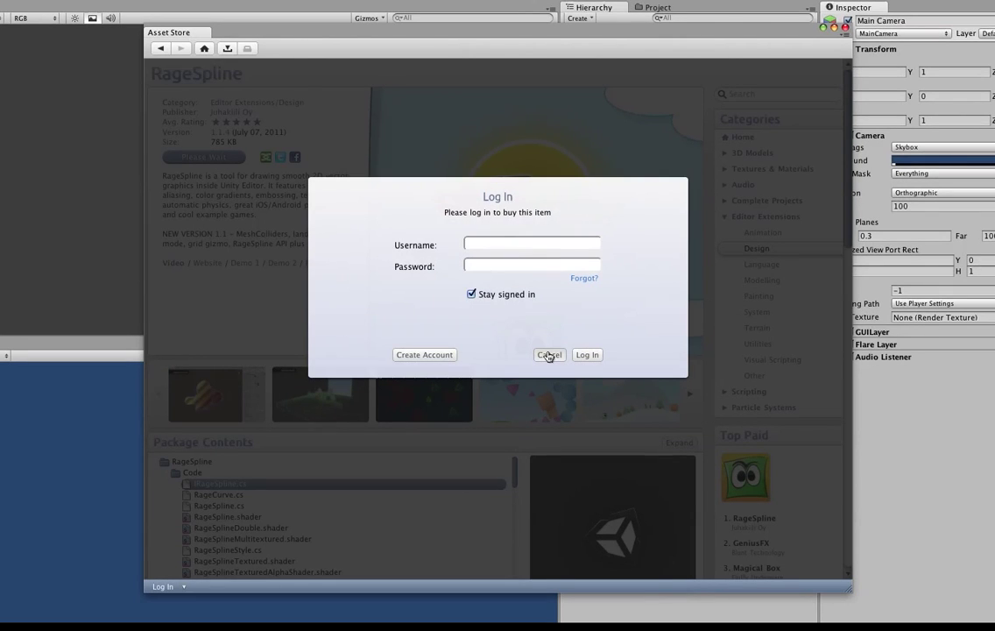
{"action": "left_click", "coordinate": [548, 355]}
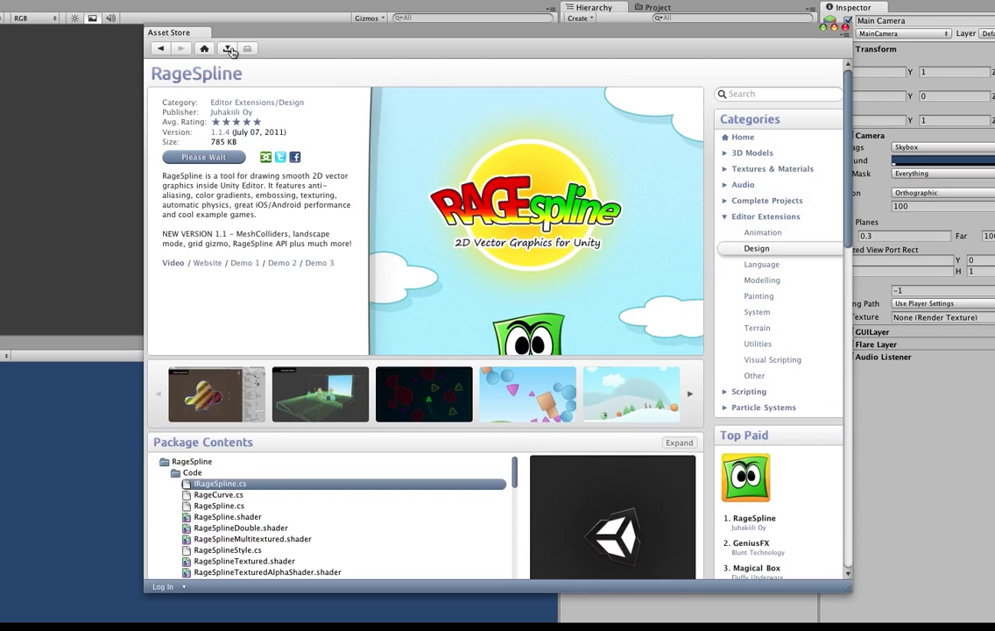
{"action": "left_click", "coordinate": [228, 50]}
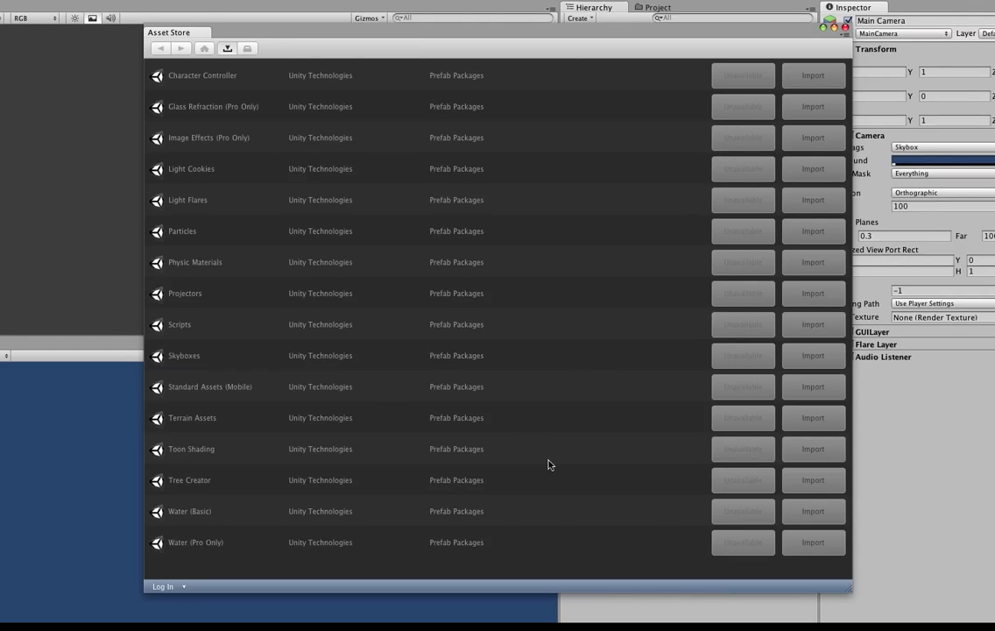
{"action": "left_click", "coordinate": [844, 29]}
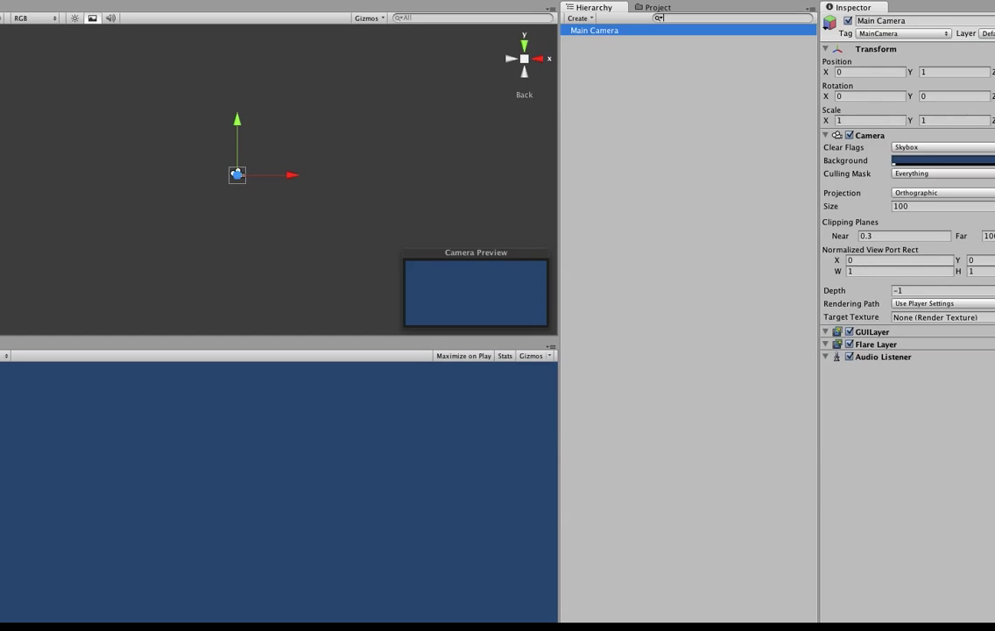
Open the RageSpline Unity package from the Desktop as a custom package for import.
{"action": "key", "text": "Right"}
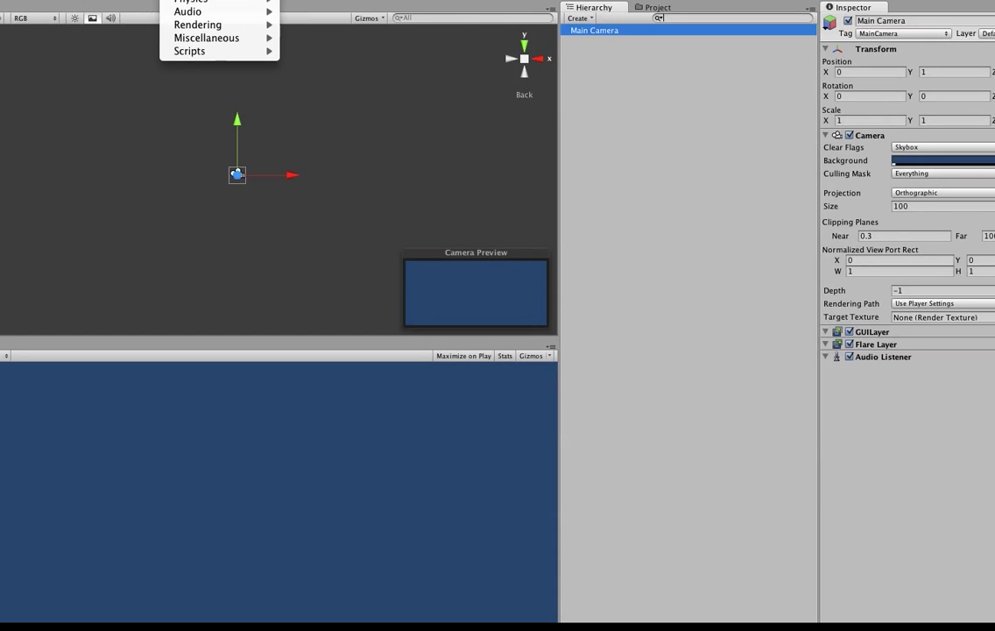
{"action": "key", "text": "Left"}
{"action": "key", "text": "Left"}
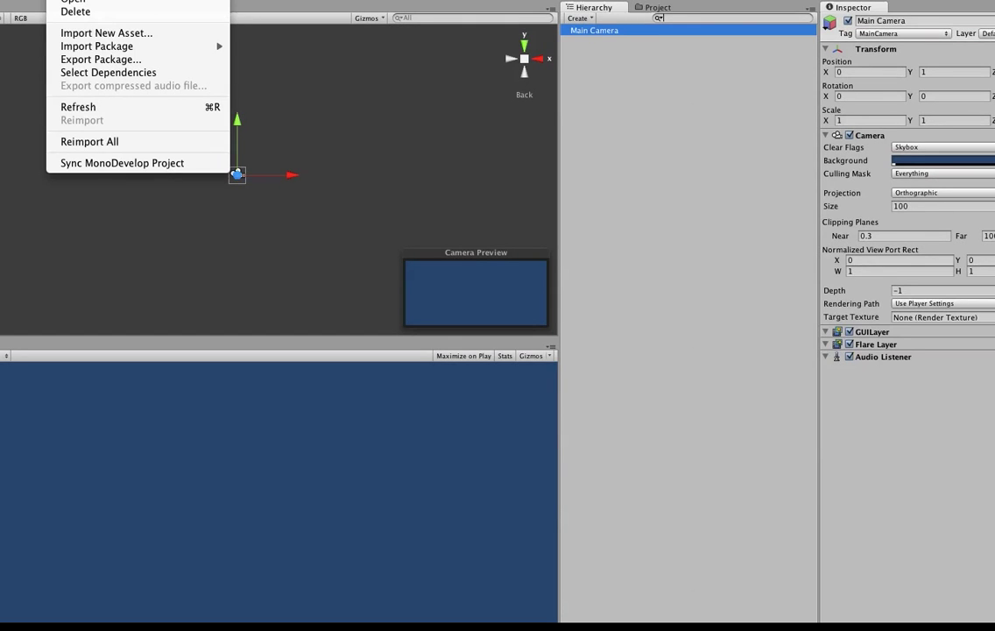
{"action": "mouse_move", "coordinate": [125, 46]}
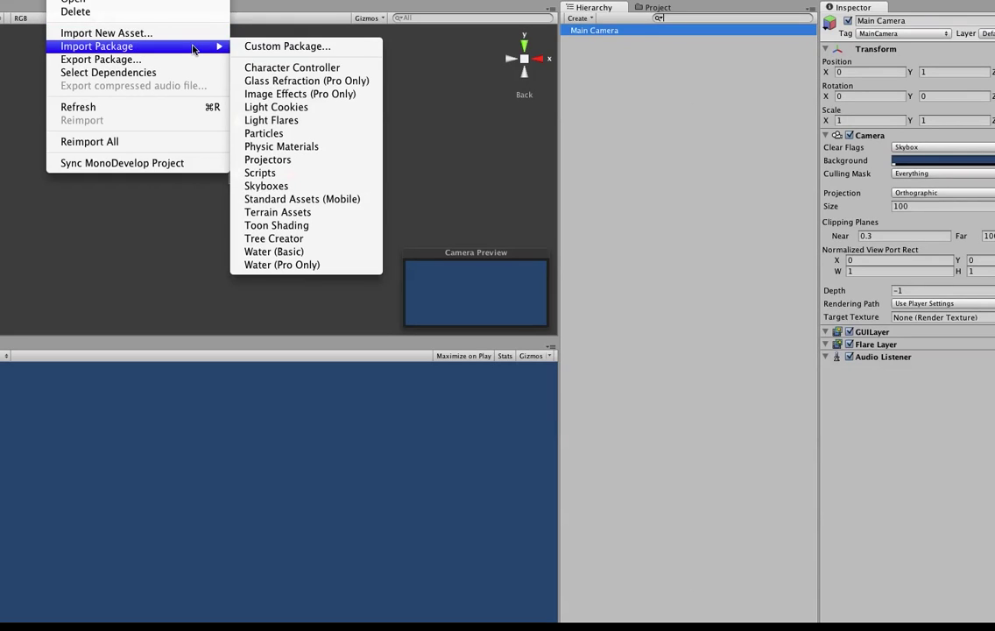
{"action": "left_click", "coordinate": [275, 47]}
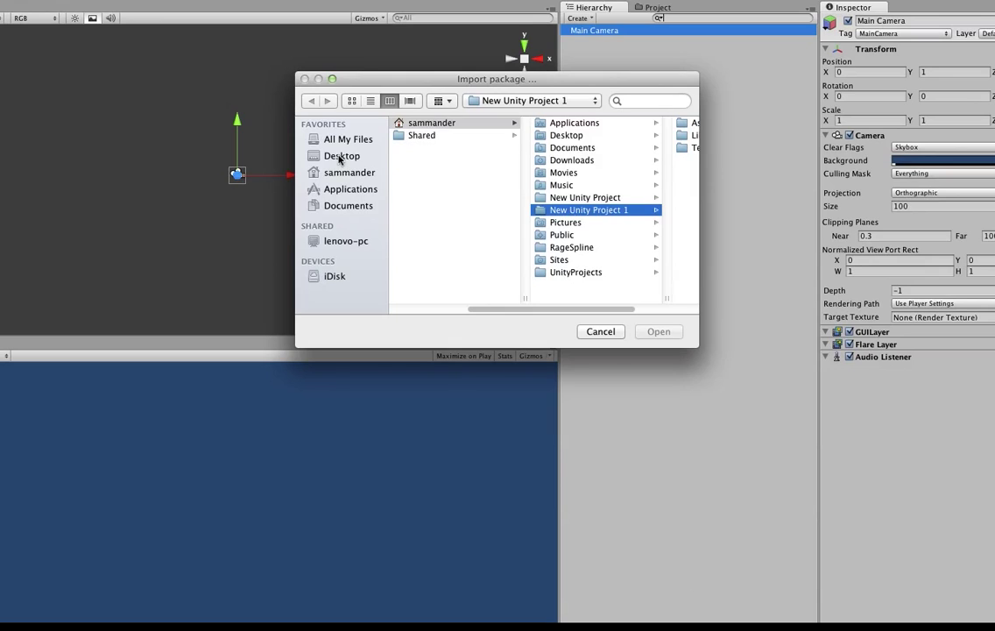
{"action": "left_click", "coordinate": [340, 160]}
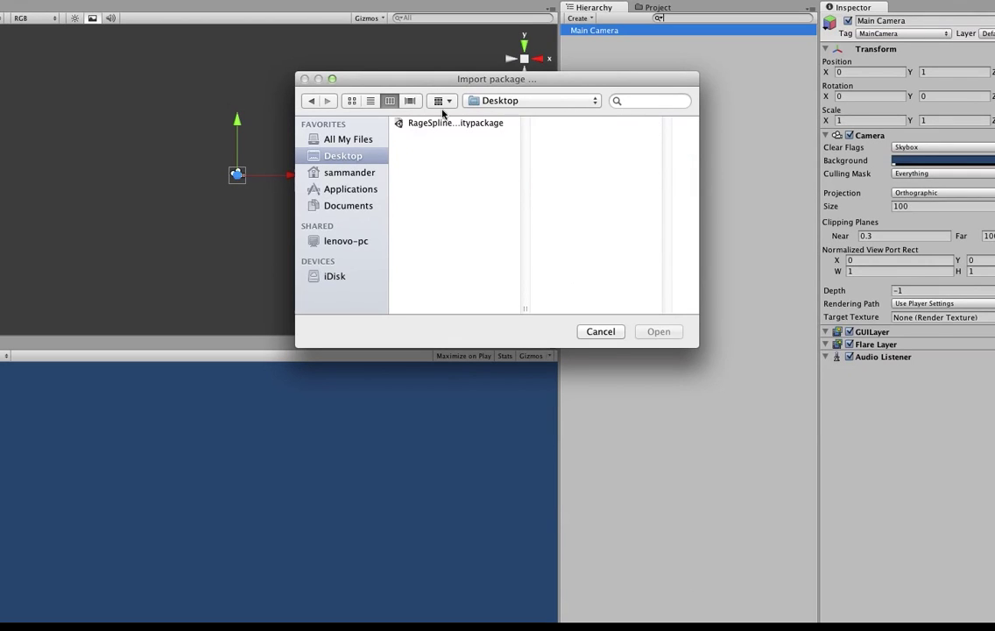
{"action": "left_click", "coordinate": [454, 123]}
{"action": "left_click", "coordinate": [673, 333]}
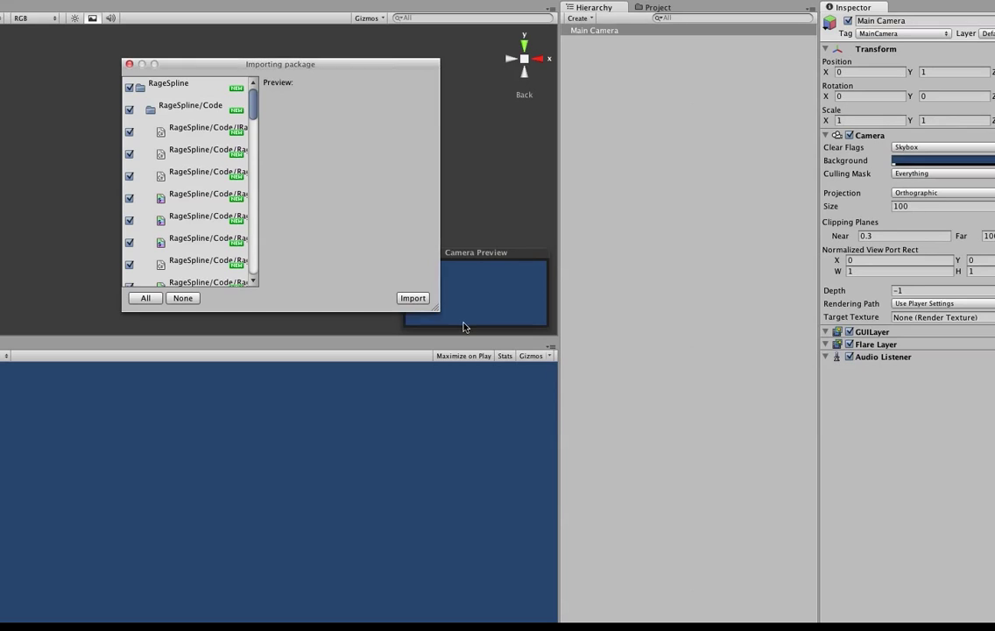
Review and import all items of the RageSpline package, and expand the RageSpline folder in the project.
{"action": "left_click_drag", "start_coordinate": [438, 312], "coordinate": [711, 504]}
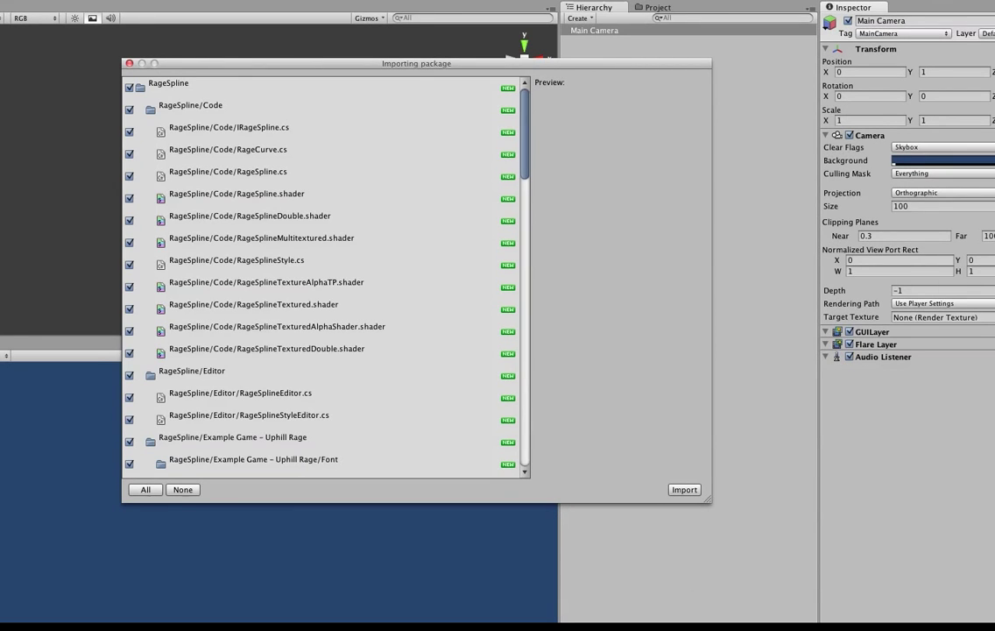
{"action": "scroll", "coordinate": [224, 158], "scroll_direction": "down", "scroll_amount": 5}
{"action": "scroll", "coordinate": [219, 146], "scroll_direction": "down", "scroll_amount": 15}
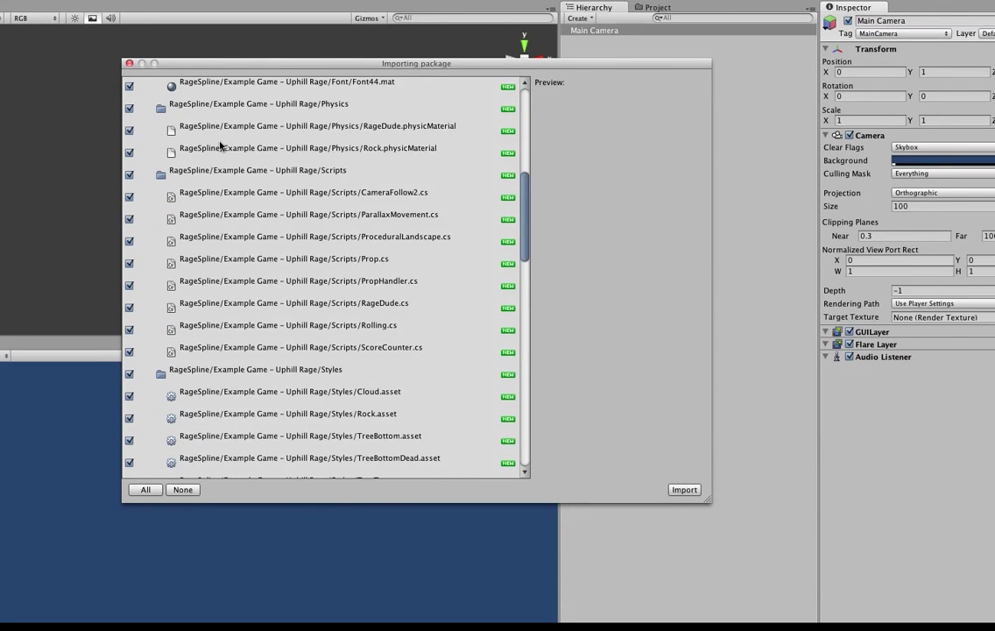
{"action": "scroll", "coordinate": [219, 146], "scroll_direction": "down", "scroll_amount": 4}
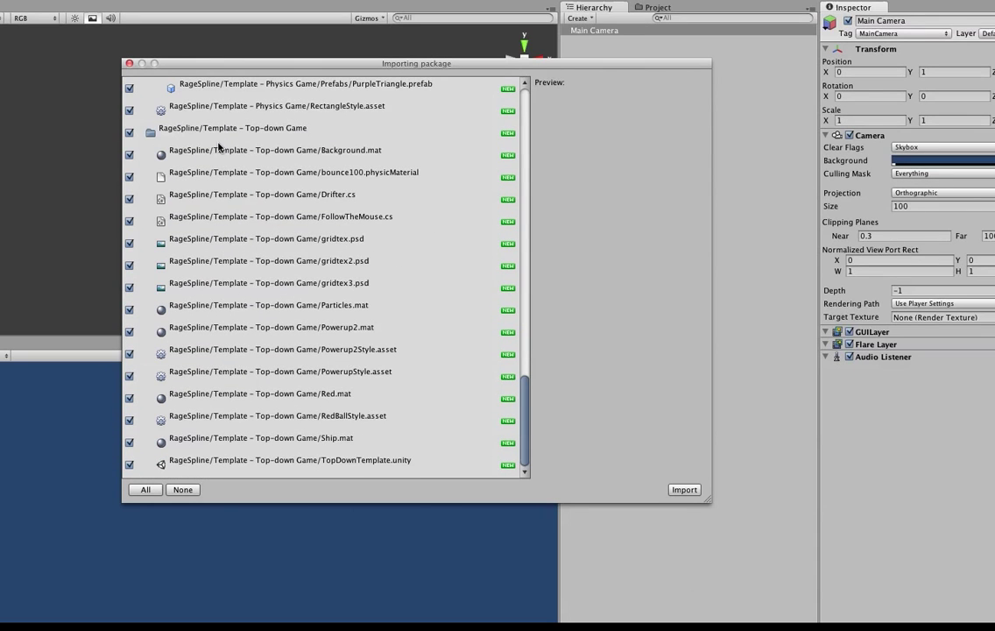
{"action": "scroll", "coordinate": [219, 146], "scroll_direction": "up", "scroll_amount": 8}
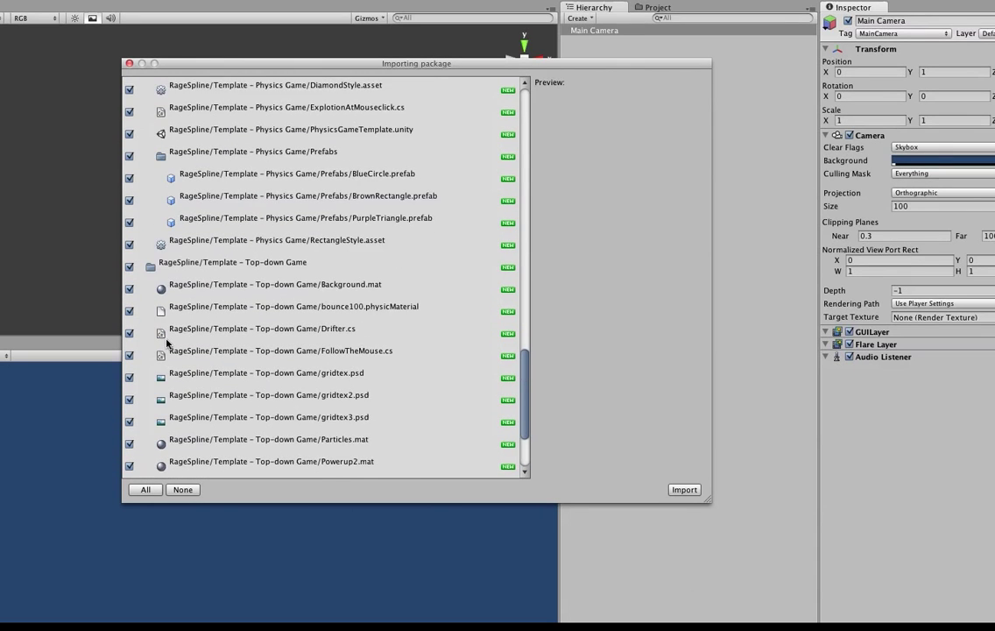
{"action": "scroll", "coordinate": [171, 335], "scroll_direction": "up", "scroll_amount": 18}
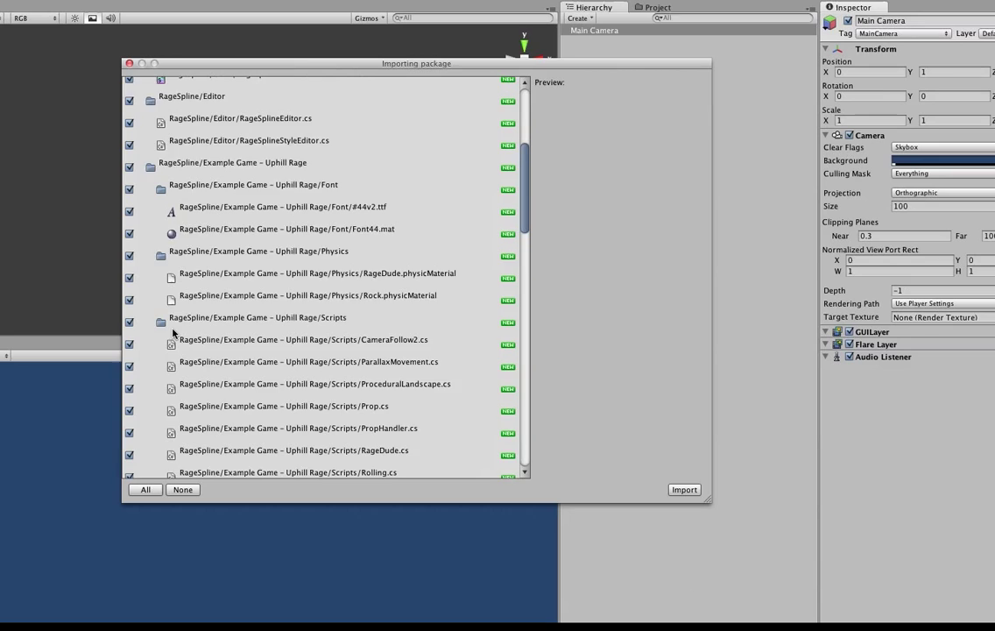
{"action": "scroll", "coordinate": [173, 331], "scroll_direction": "up", "scroll_amount": 5}
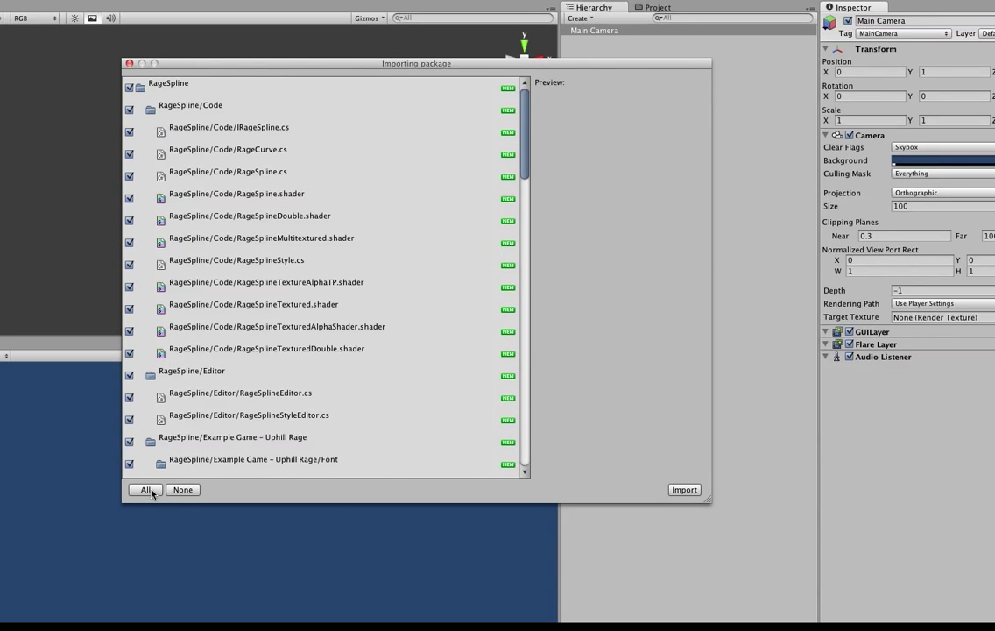
{"action": "left_click", "coordinate": [684, 490]}
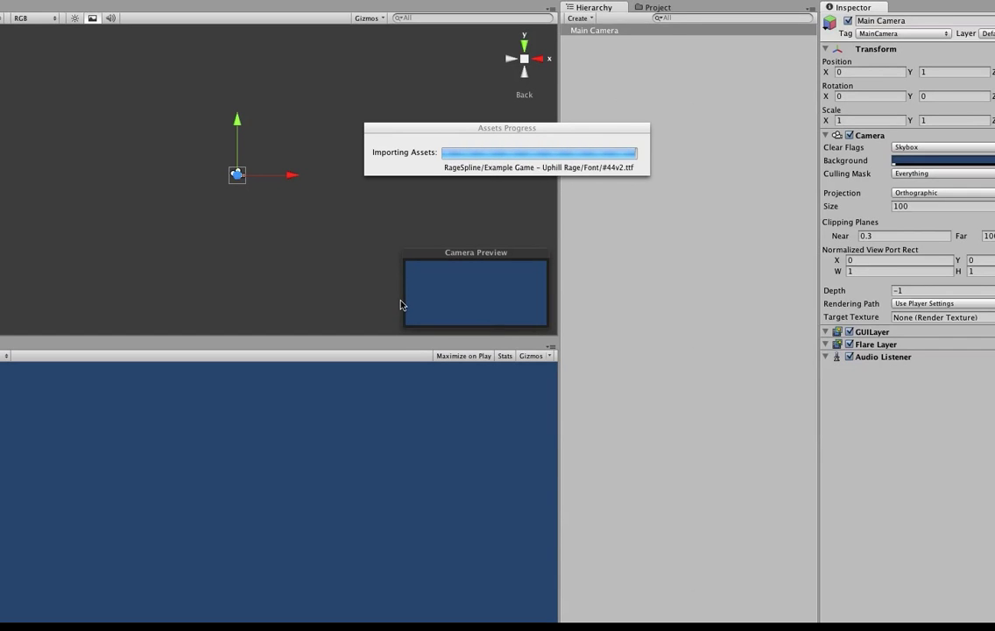
{"action": "left_click", "coordinate": [652, 7]}
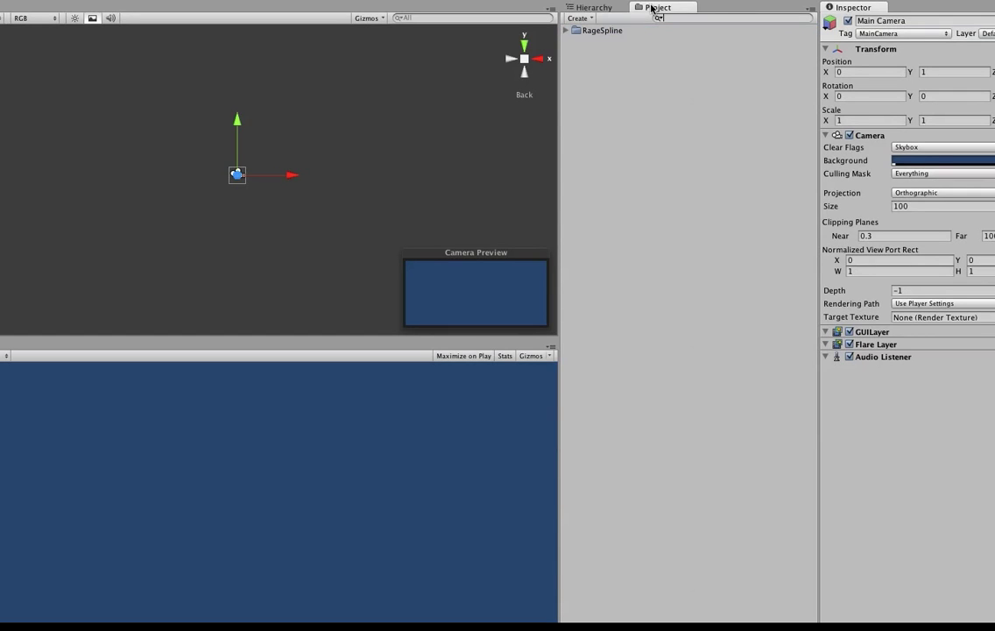
{"action": "left_click", "coordinate": [566, 31]}
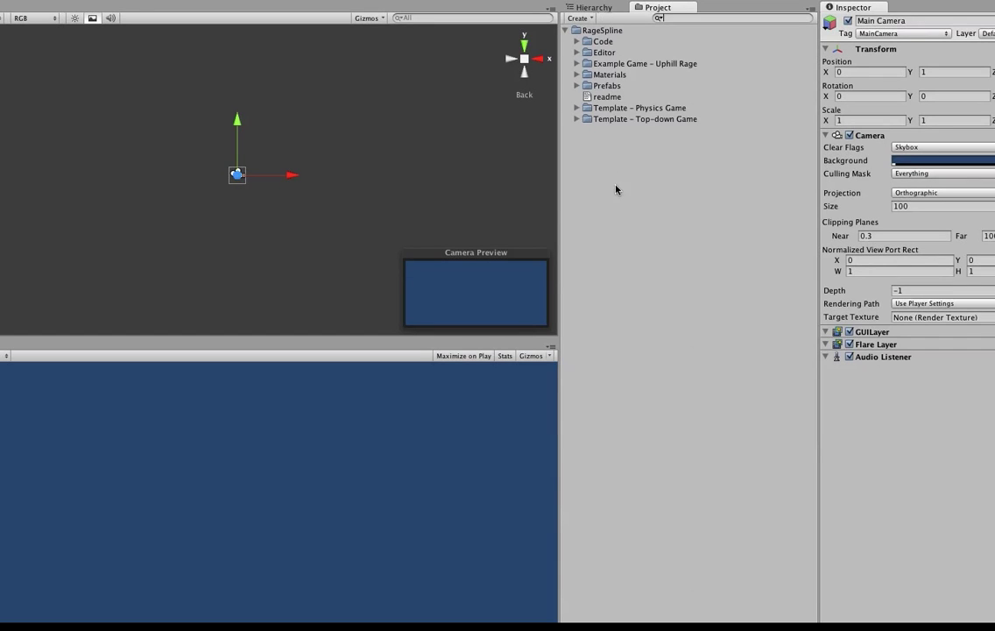